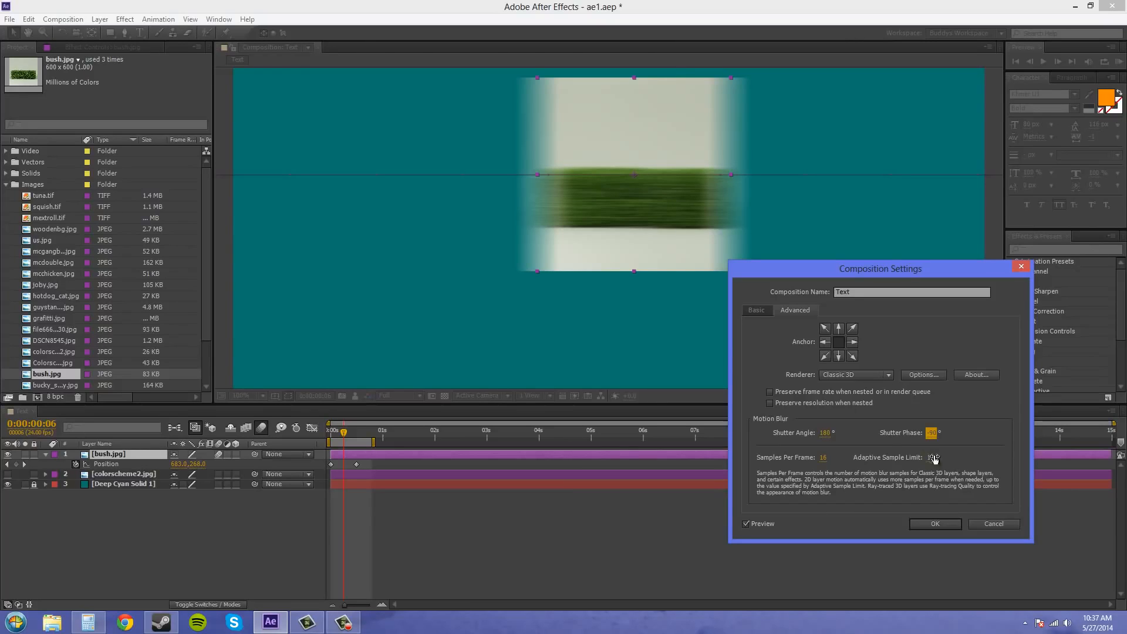
- Set the Text composition's motion blur shutter angle to 360° and shutter phase to -180°
drag(825, 437, 857, 434)
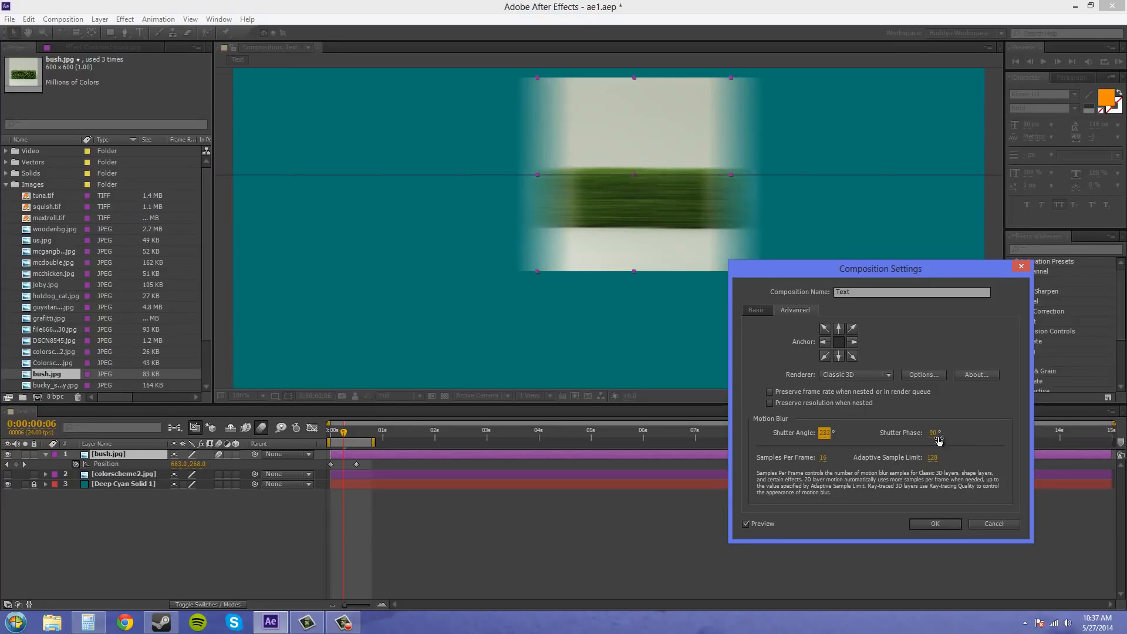
click(825, 433)
text(360)
key(Return)
click(934, 433)
text(-180)
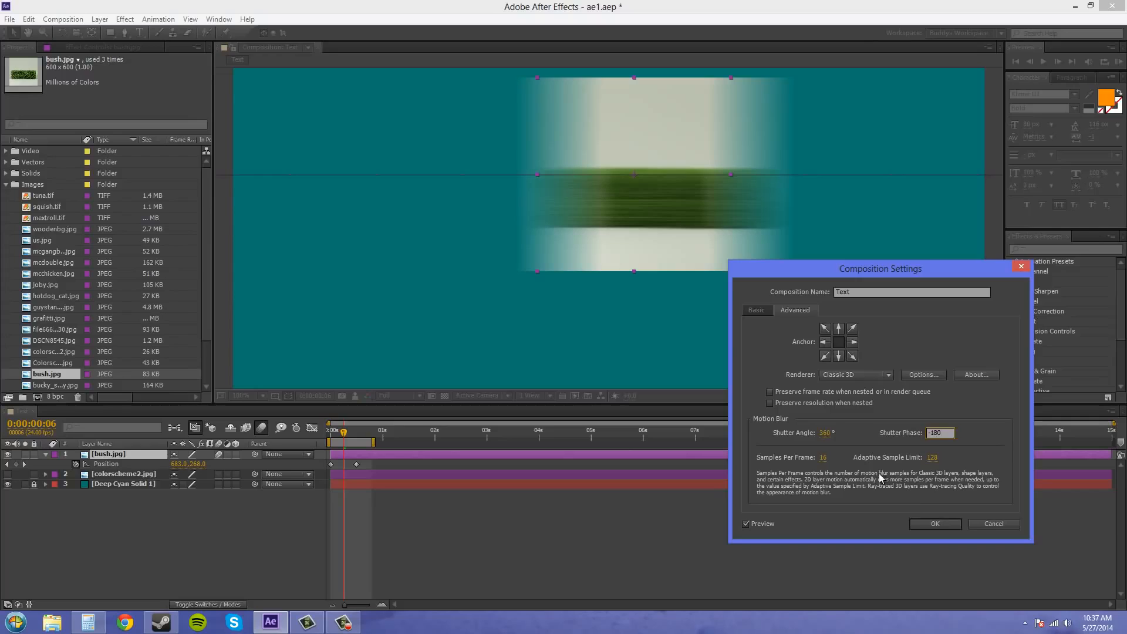
key(Return)
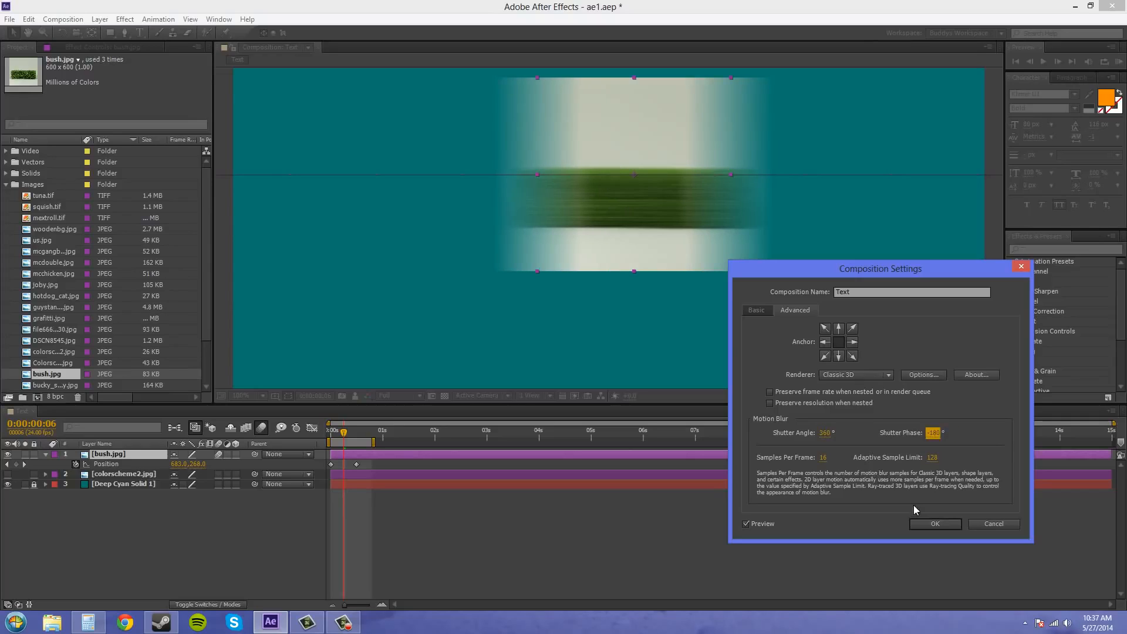
- Try an adaptive sample limit of 256 with 32 samples per frame, and discard the composition settings changes
click(932, 457)
text(256)
key(Return)
click(822, 460)
text(32)
key(Return)
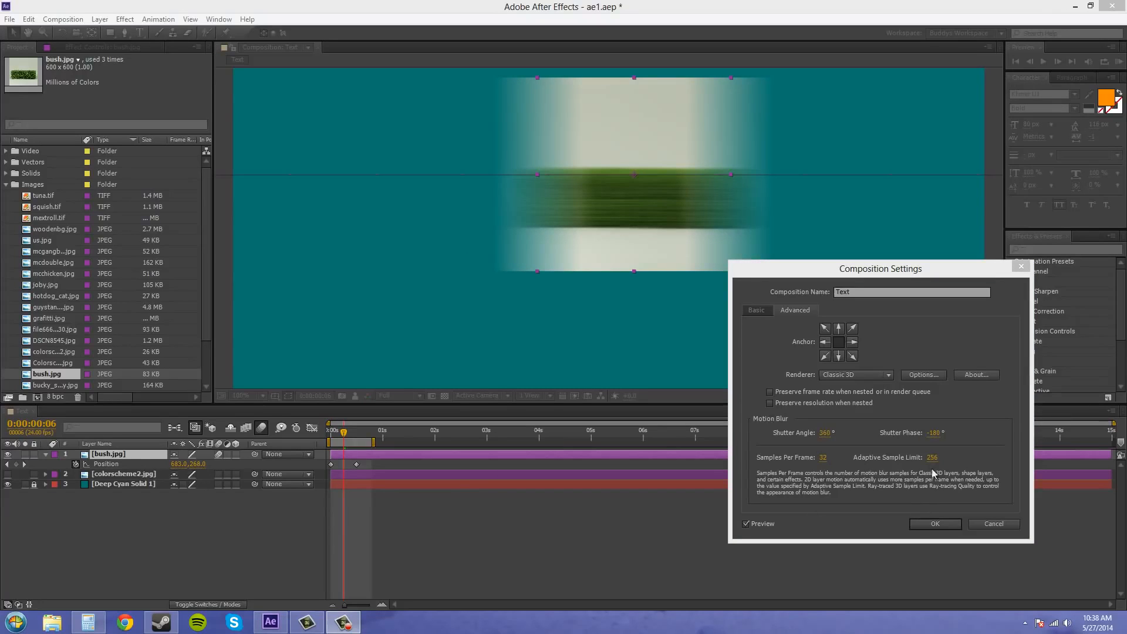
click(940, 463)
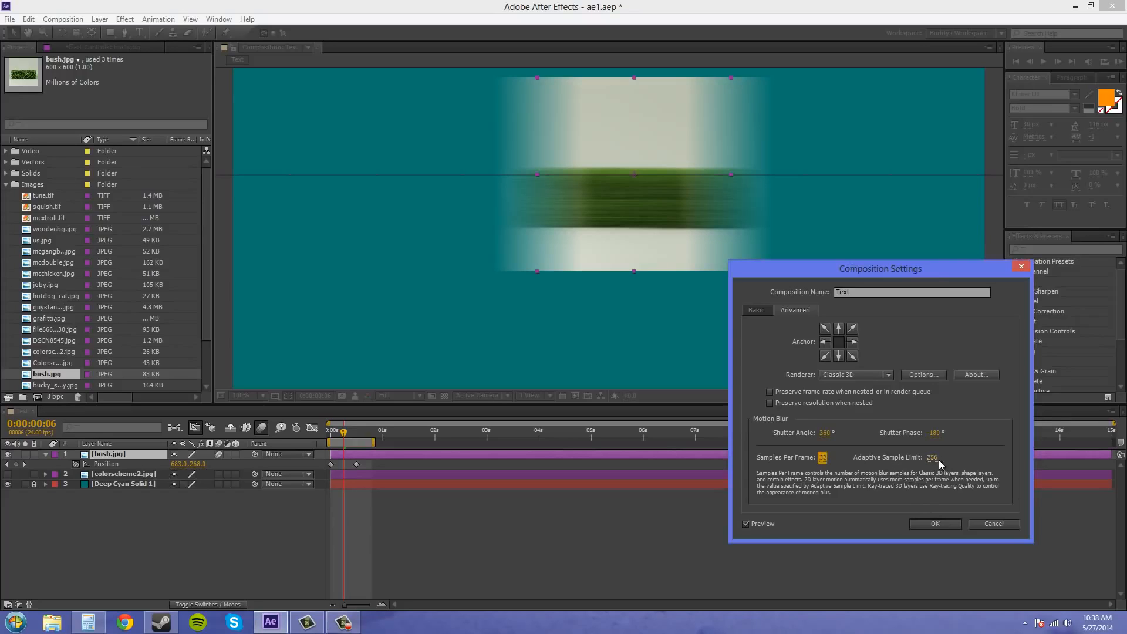
click(933, 462)
click(923, 458)
click(995, 523)
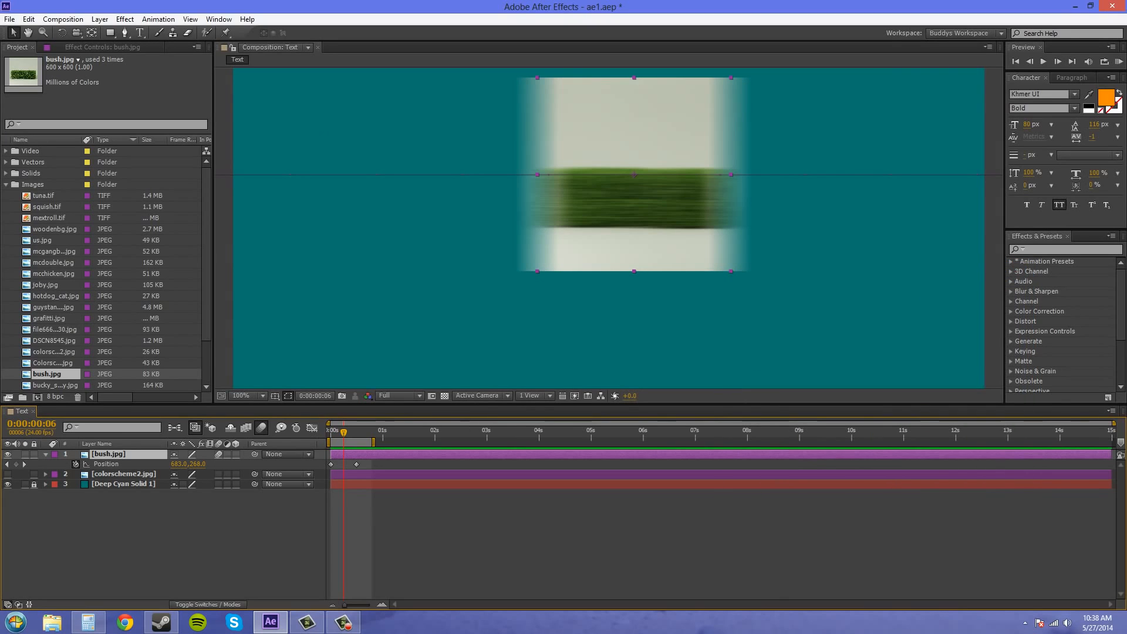
- Review the Text composition's advanced motion blur settings without covering the image, and close them
click(63, 19)
click(94, 50)
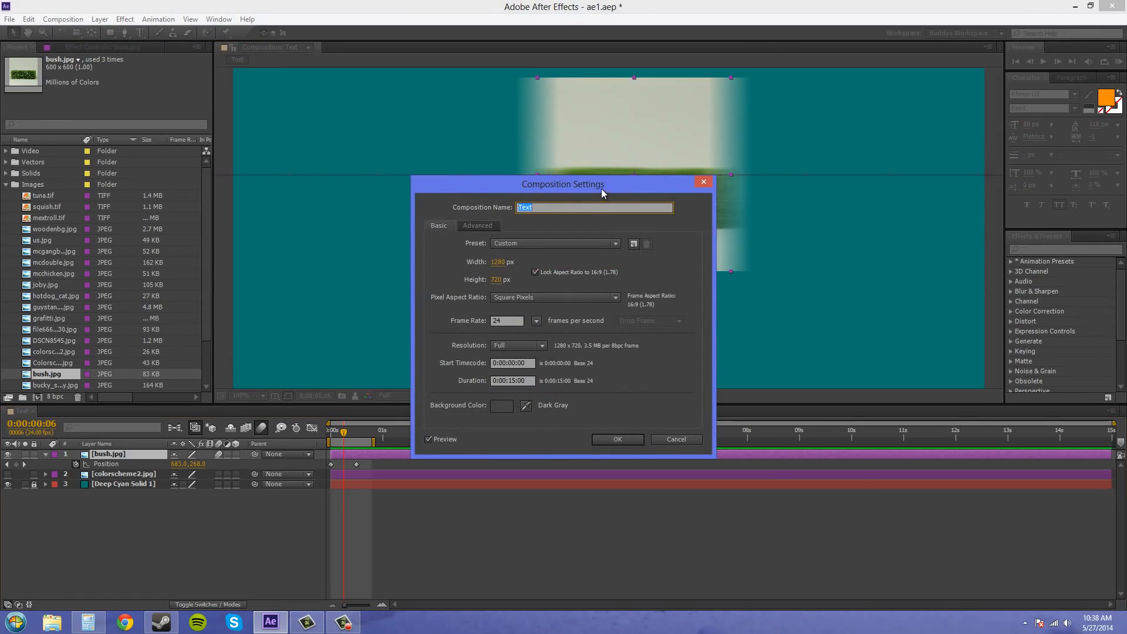
click(477, 226)
drag(579, 185, 866, 293)
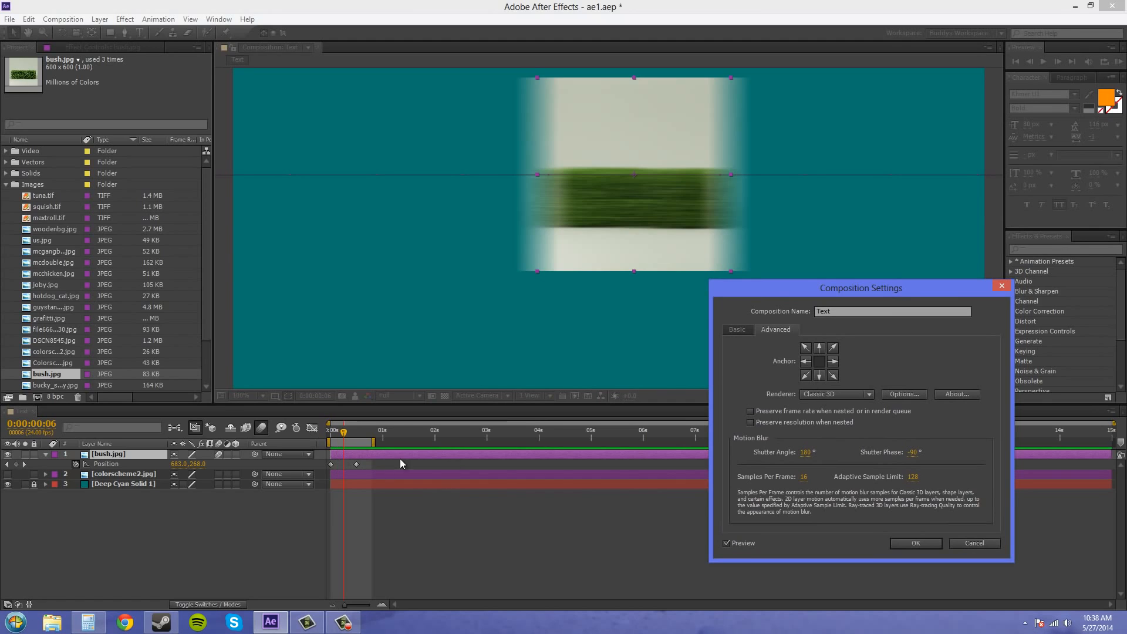
drag(834, 291, 930, 290)
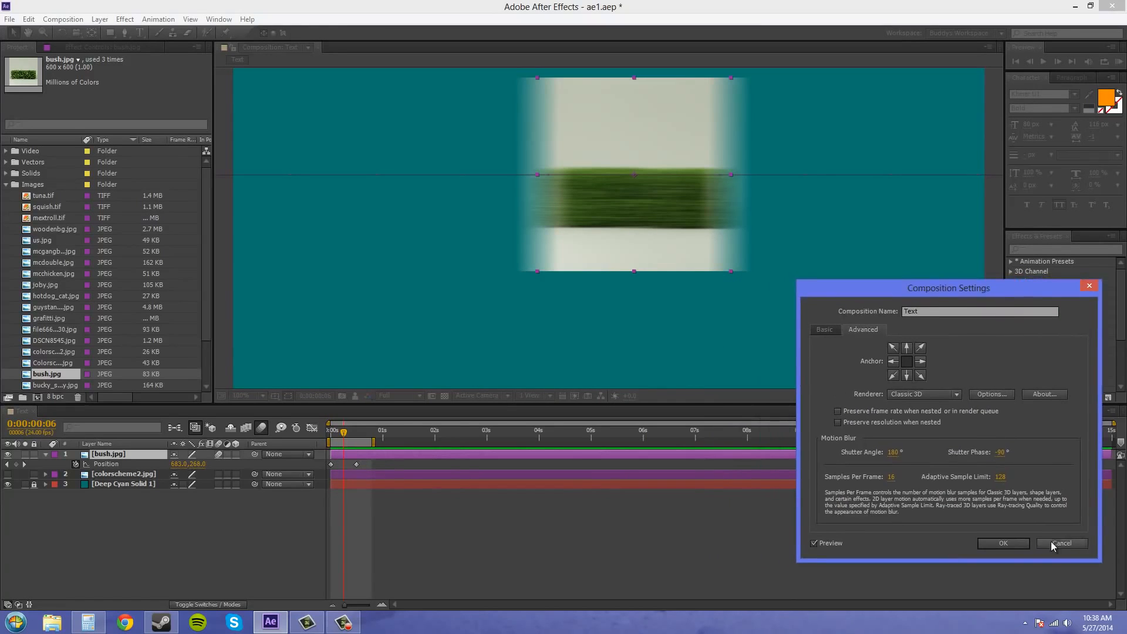
drag(355, 465, 458, 468)
click(1004, 543)
- Move bush.jpg's end position keyframe to frame 2 and inspect the motion blur up close at frame 1
click(356, 464)
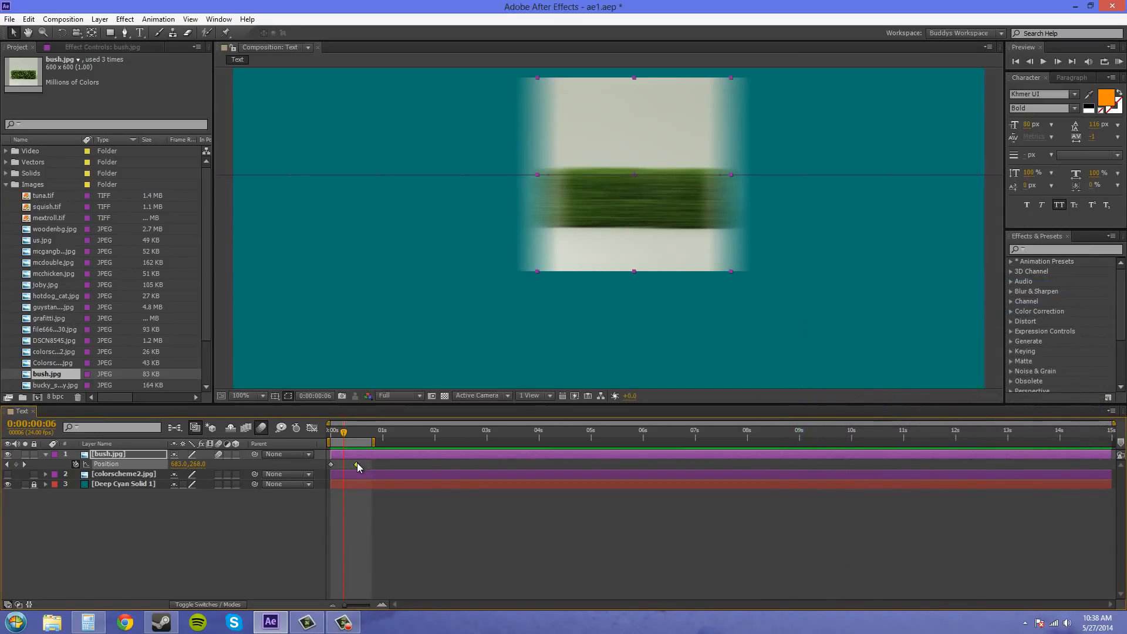
drag(357, 465, 332, 436)
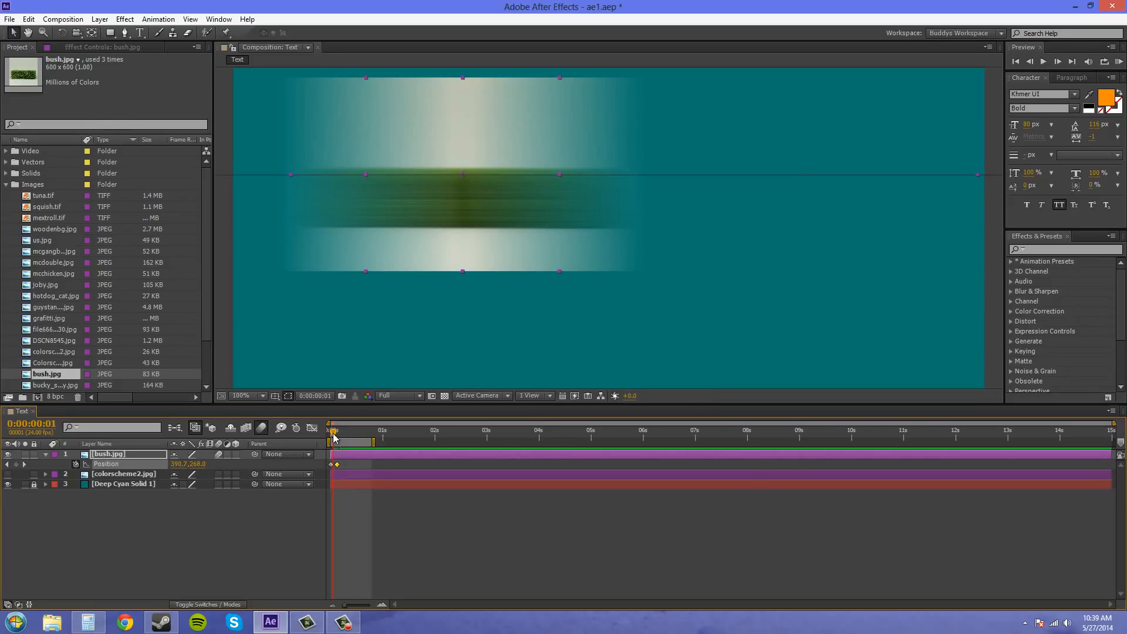
drag(338, 465, 337, 466)
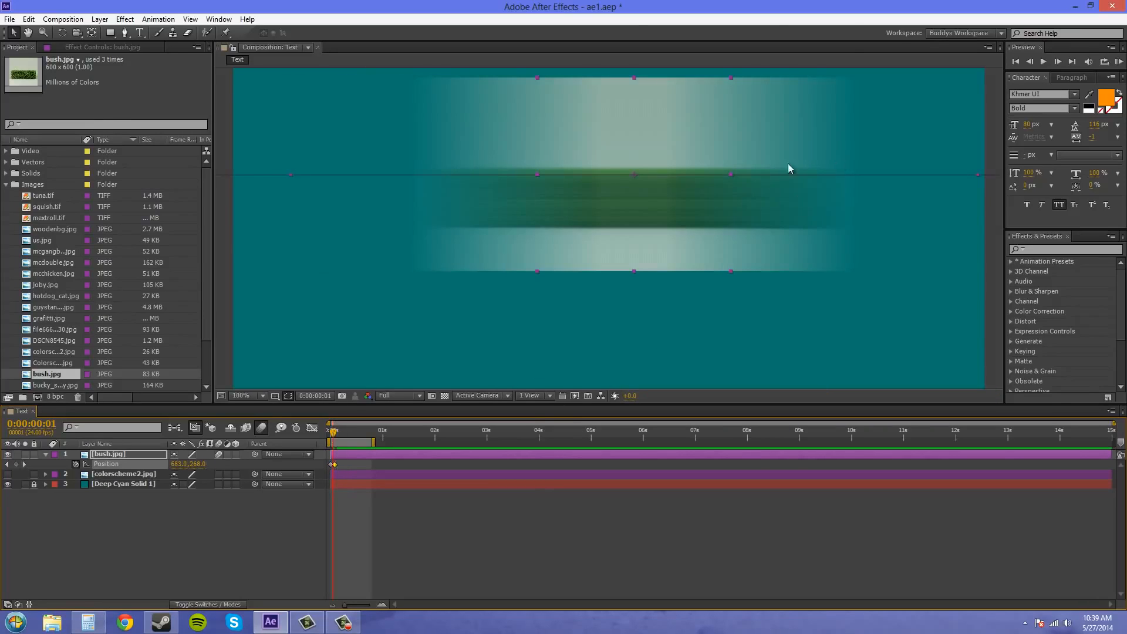
scroll(702, 220, down, 2)
scroll(677, 230, up, 2)
scroll(657, 189, up, 2)
drag(664, 193, 608, 326)
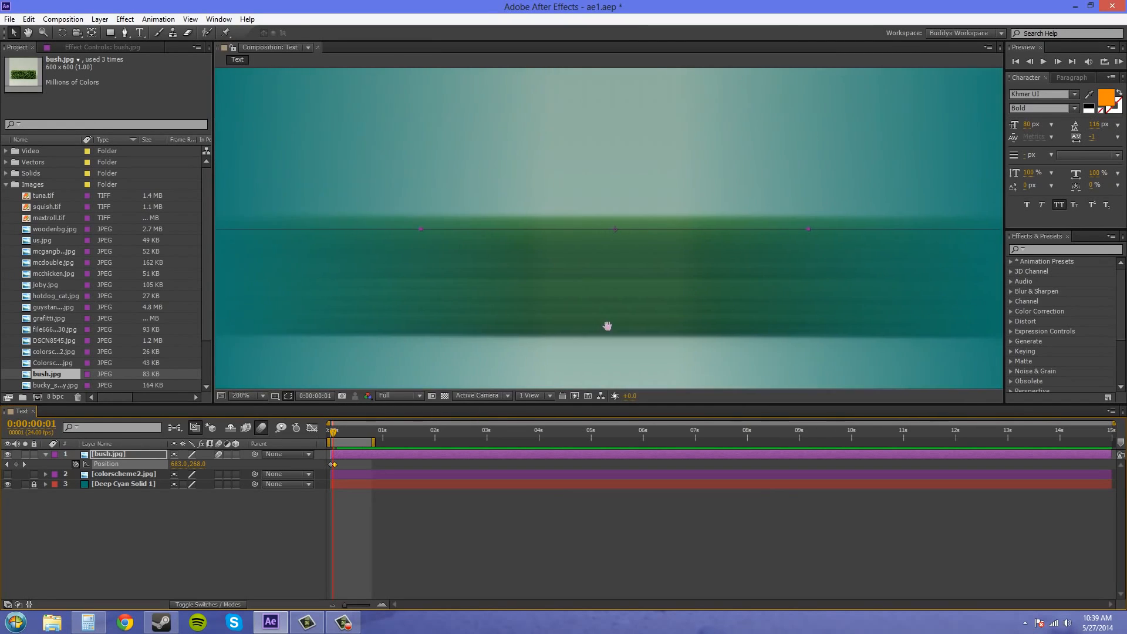
scroll(609, 320, down, 1)
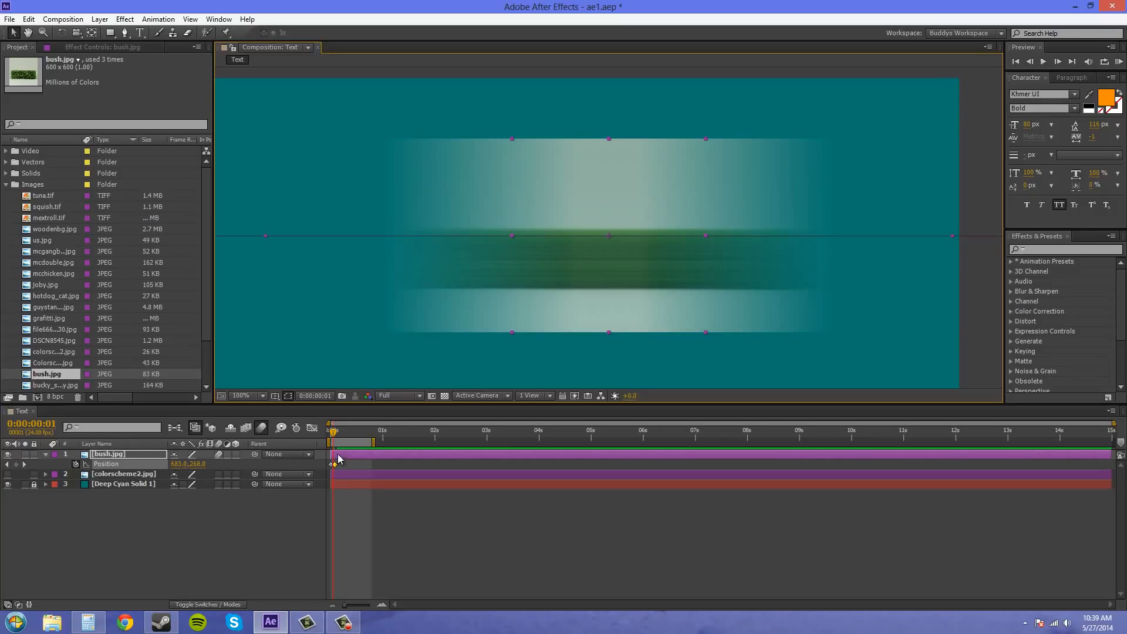
- Compare the blur at frame 5 with bush.jpg's position keyframes spread wider, and restore the two-frame spacing
mouse_move(339, 472)
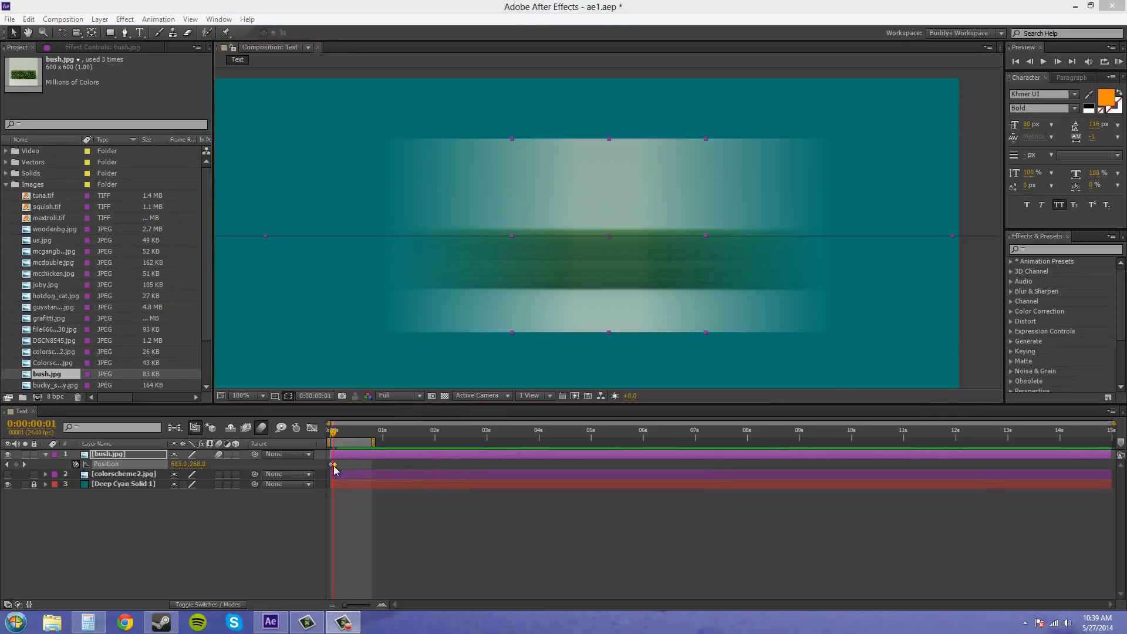
drag(333, 464, 342, 437)
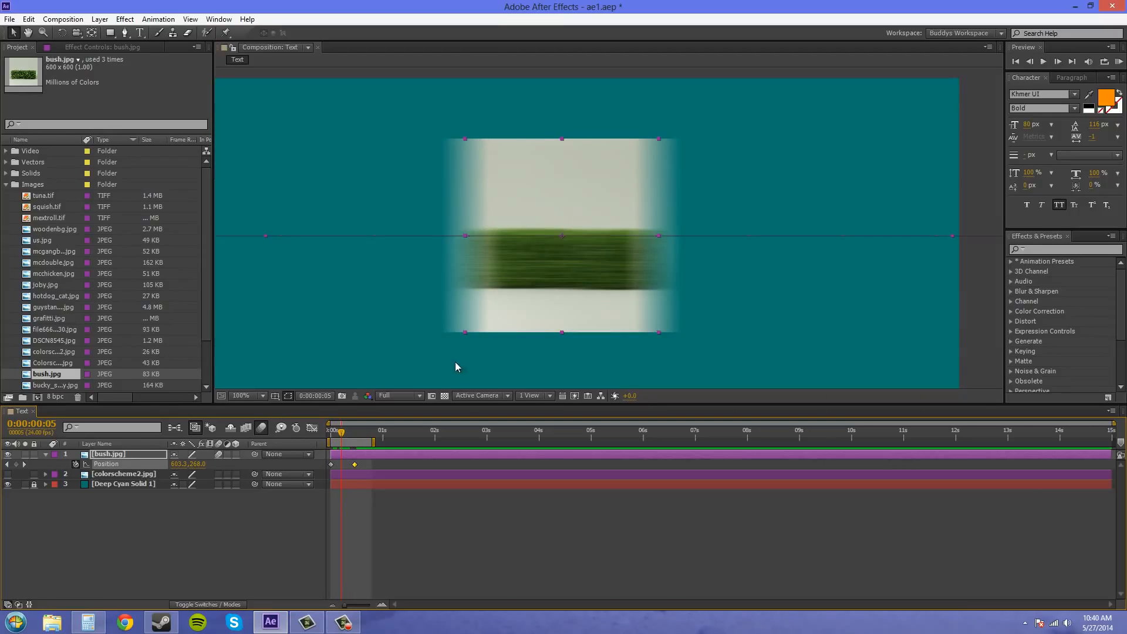
drag(342, 433, 334, 470)
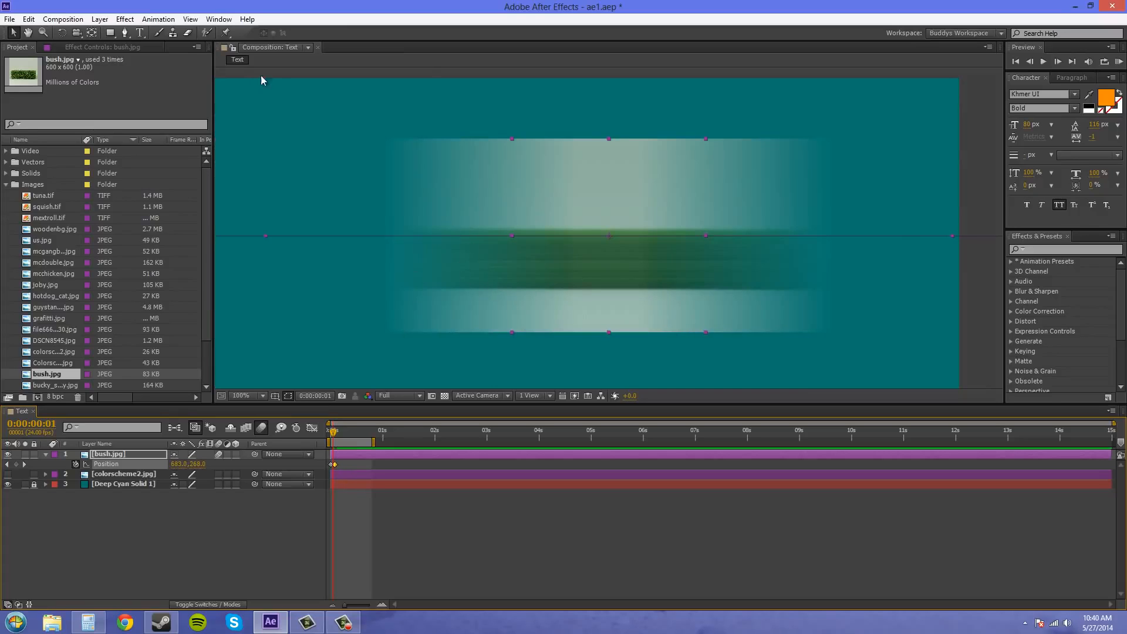
- Set the Text composition's adaptive sample limit to 256 in the advanced composition settings
click(66, 19)
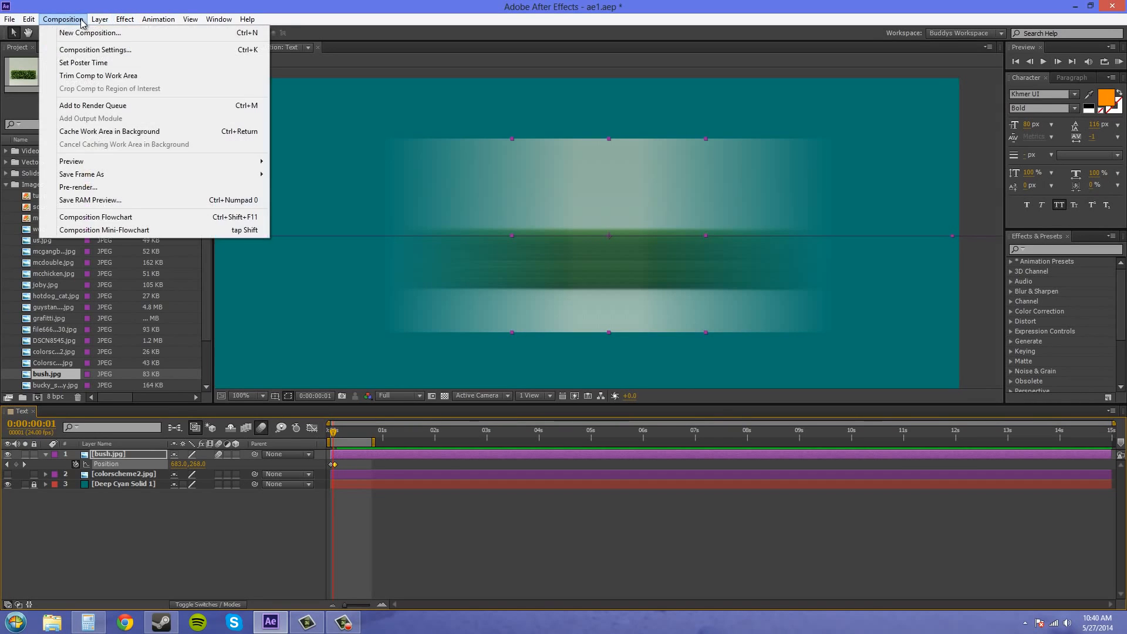
click(85, 47)
drag(555, 194, 884, 298)
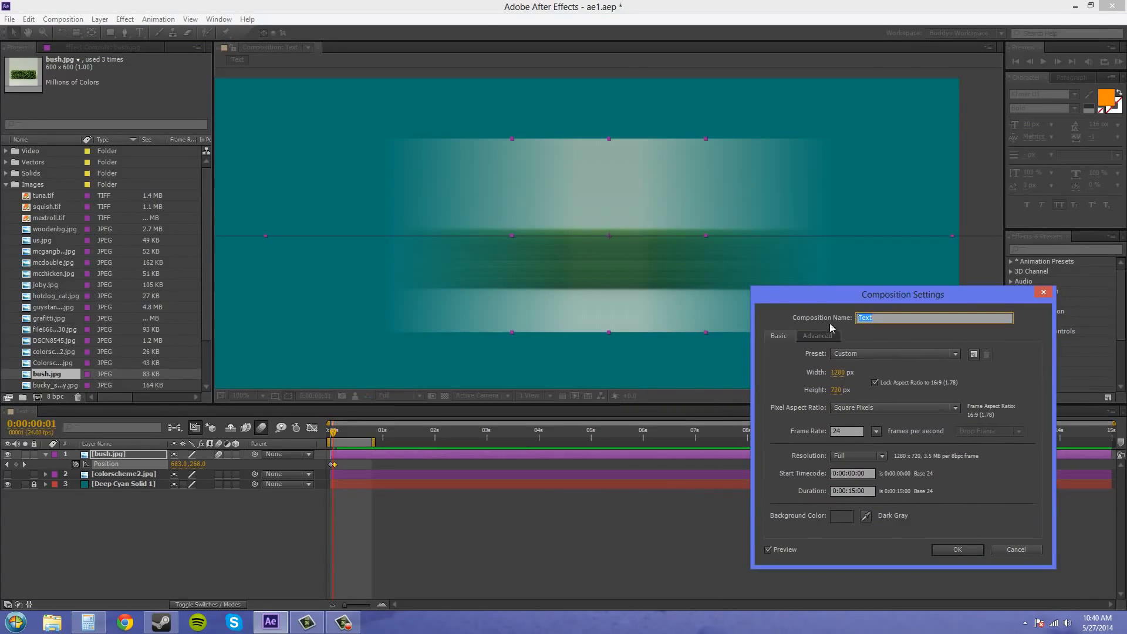
click(817, 336)
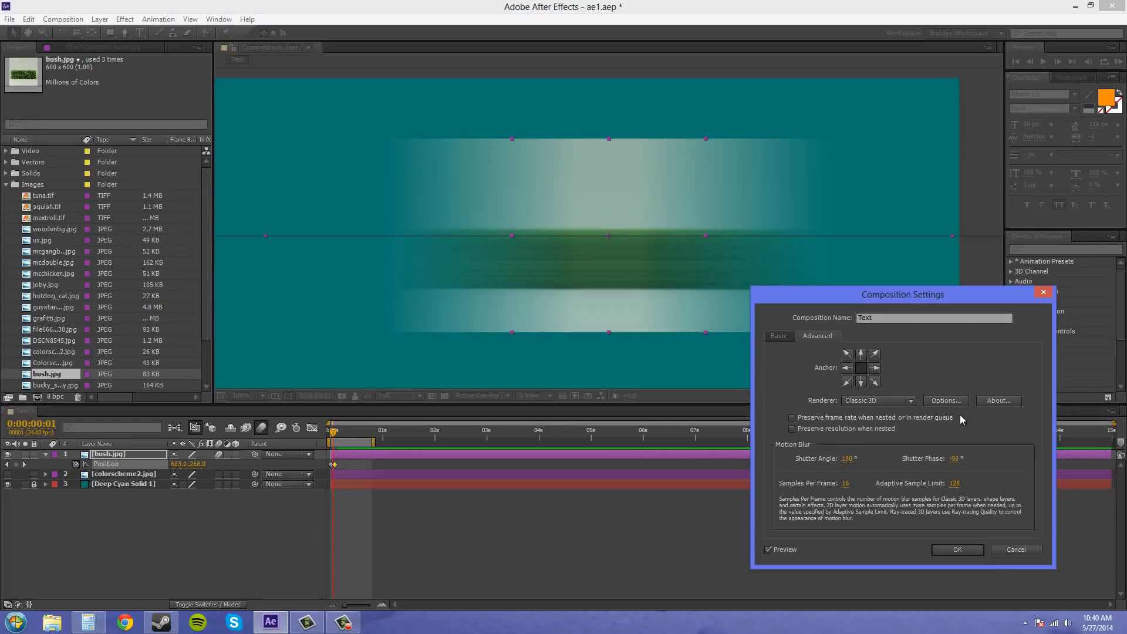
click(955, 484)
text(256)
key(Return)
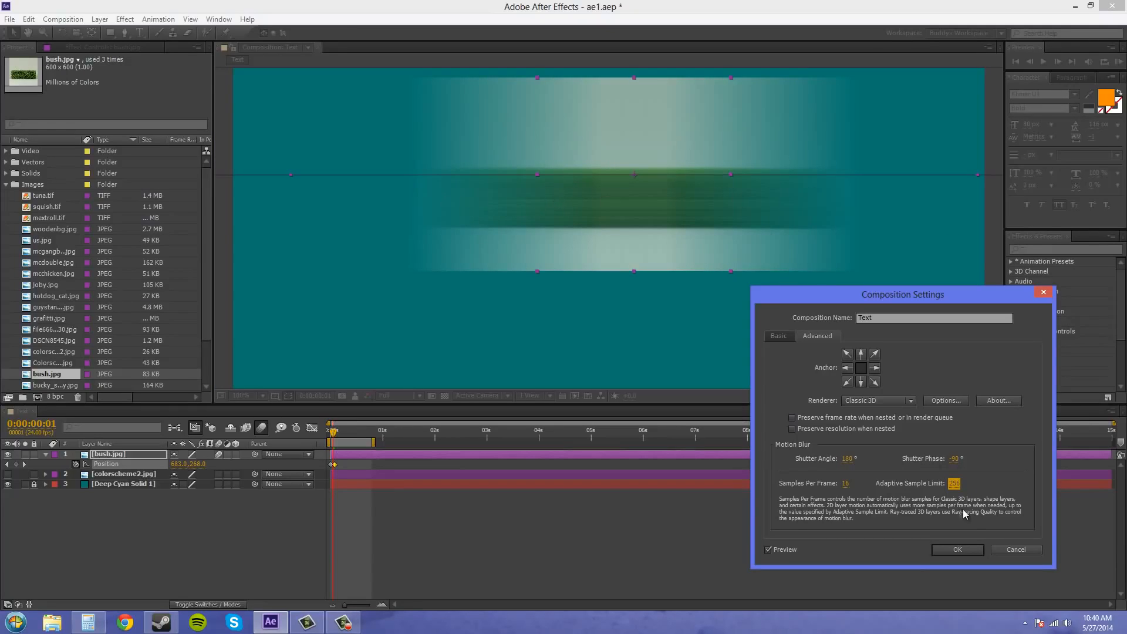
- Compare a lower adaptive sample limit against 256, and discard the composition settings changes
click(958, 485)
key(Return)
click(956, 484)
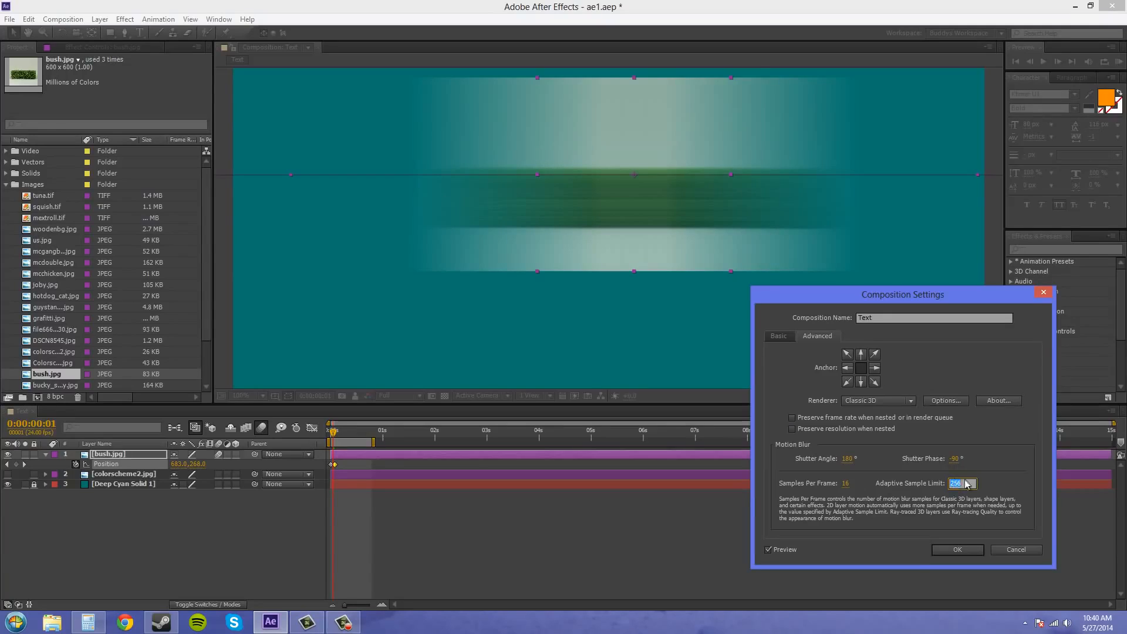
text(90)
key(Return)
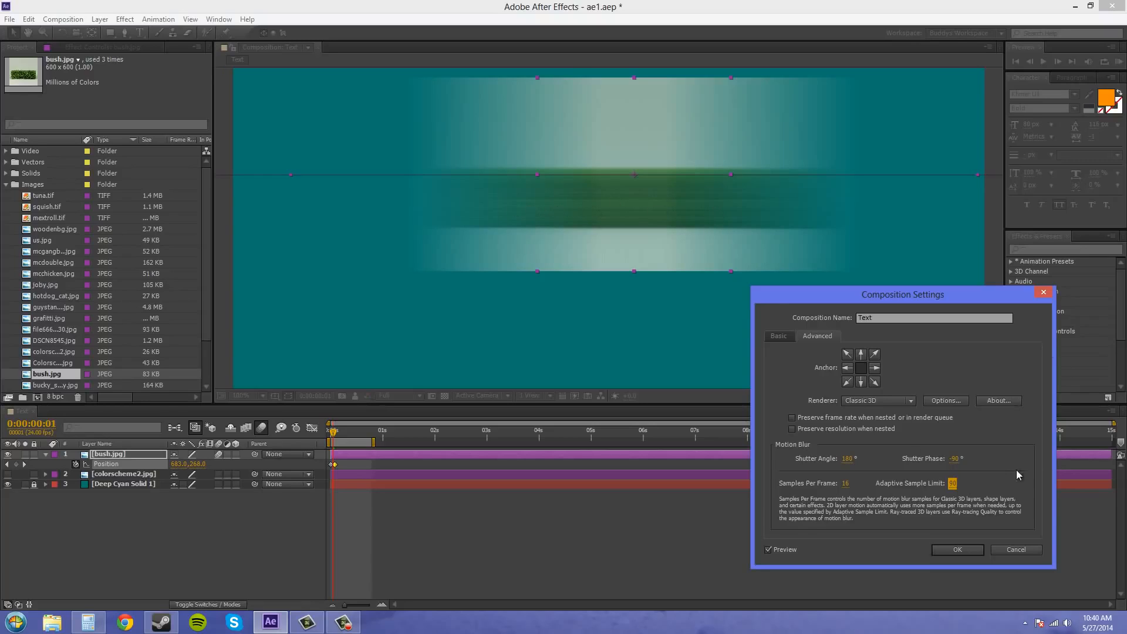
click(953, 484)
text(256)
click(991, 493)
click(1016, 550)
- Inspect the bush.jpg blur up close and review the composition's advanced motion blur settings
key(period)
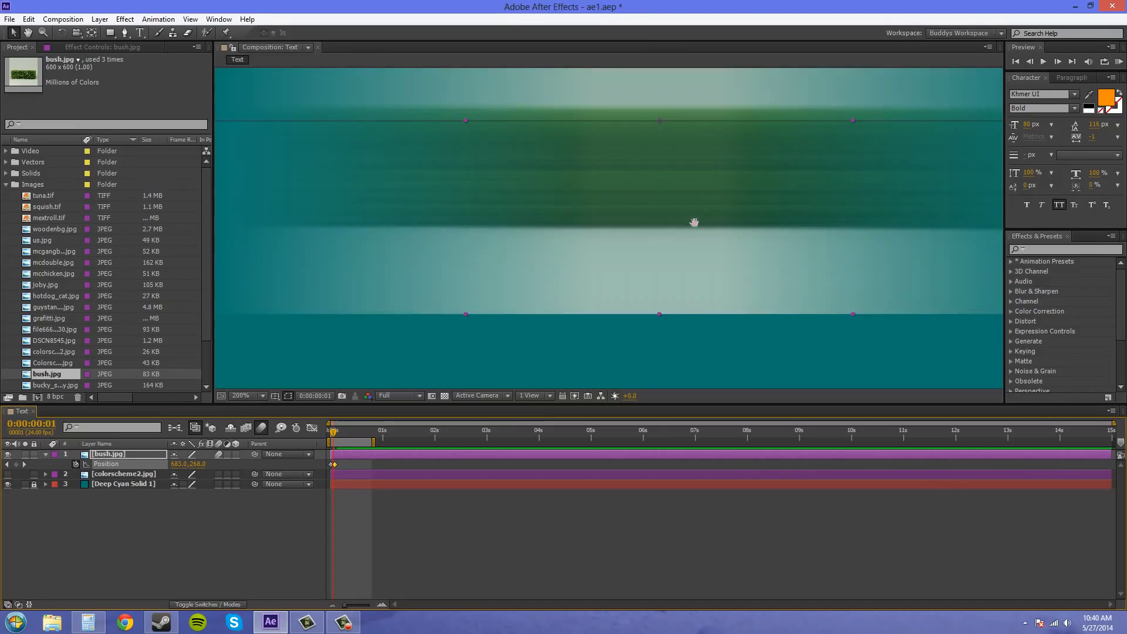
drag(695, 222, 669, 270)
scroll(452, 336, down, 1)
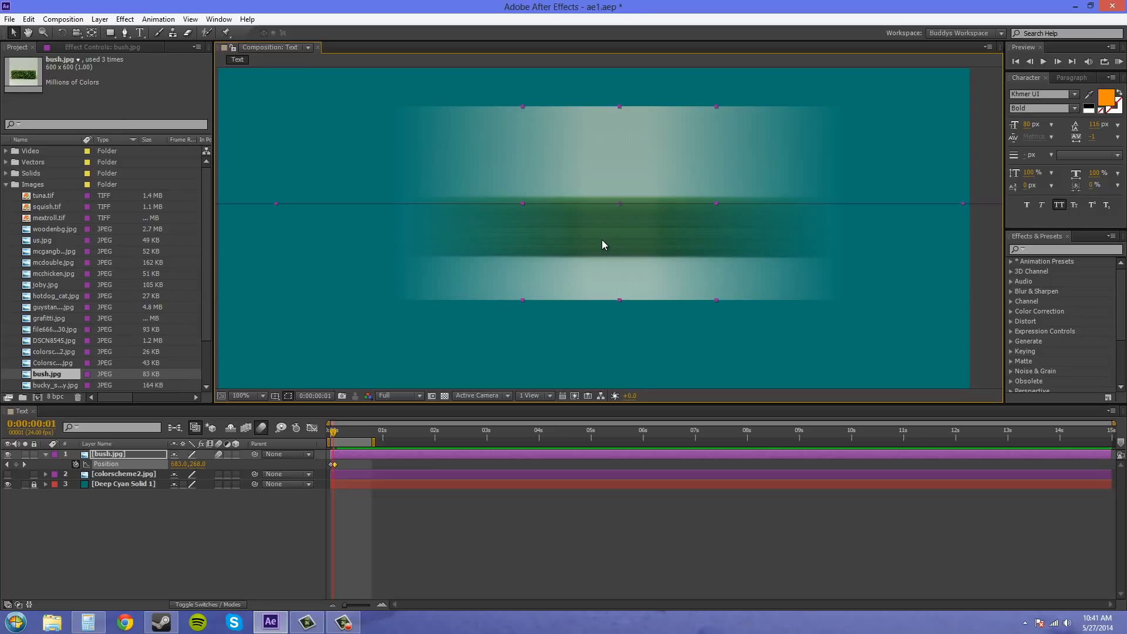
click(76, 20)
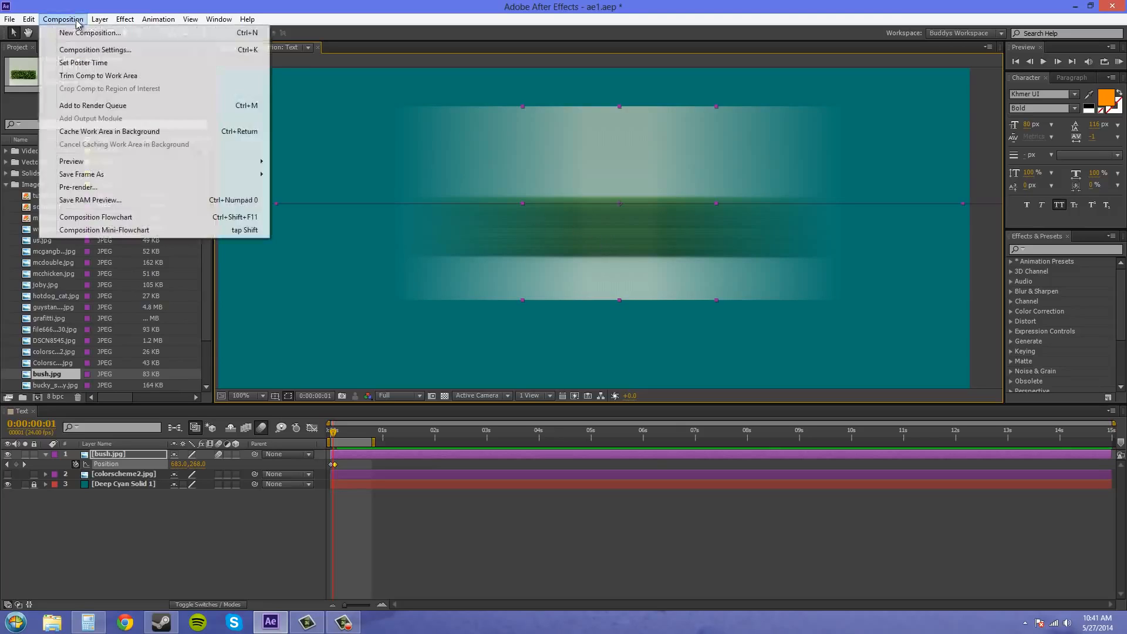
click(95, 50)
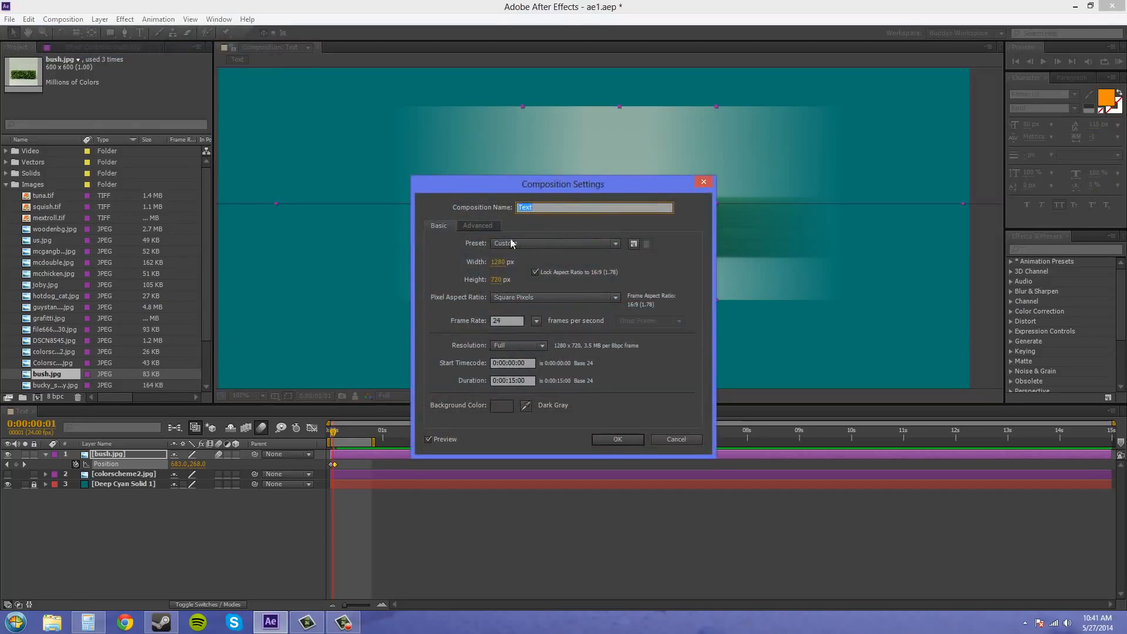
click(487, 226)
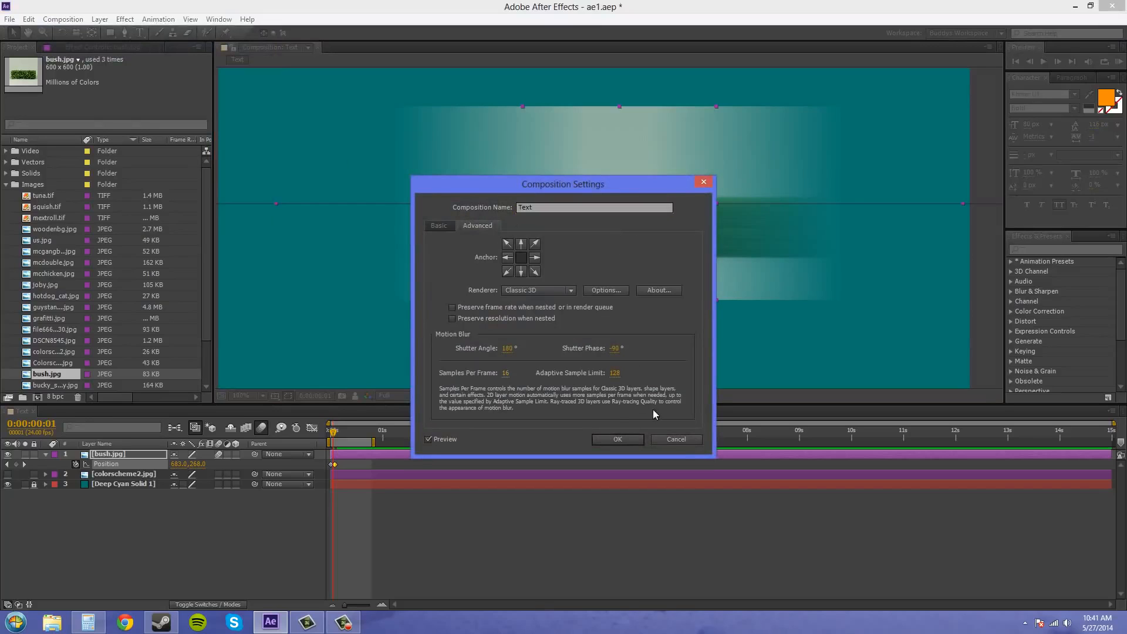
click(604, 439)
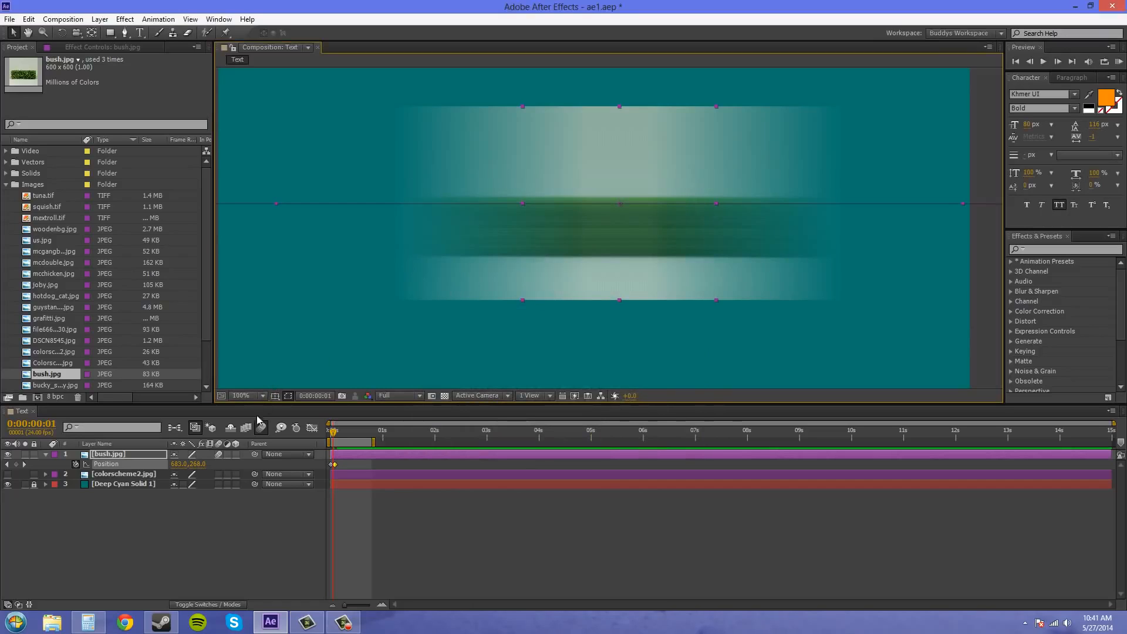
- Turn off motion blur for the bush.jpg layer and draw a closed four-point Pen tool mask around the hedge
click(219, 455)
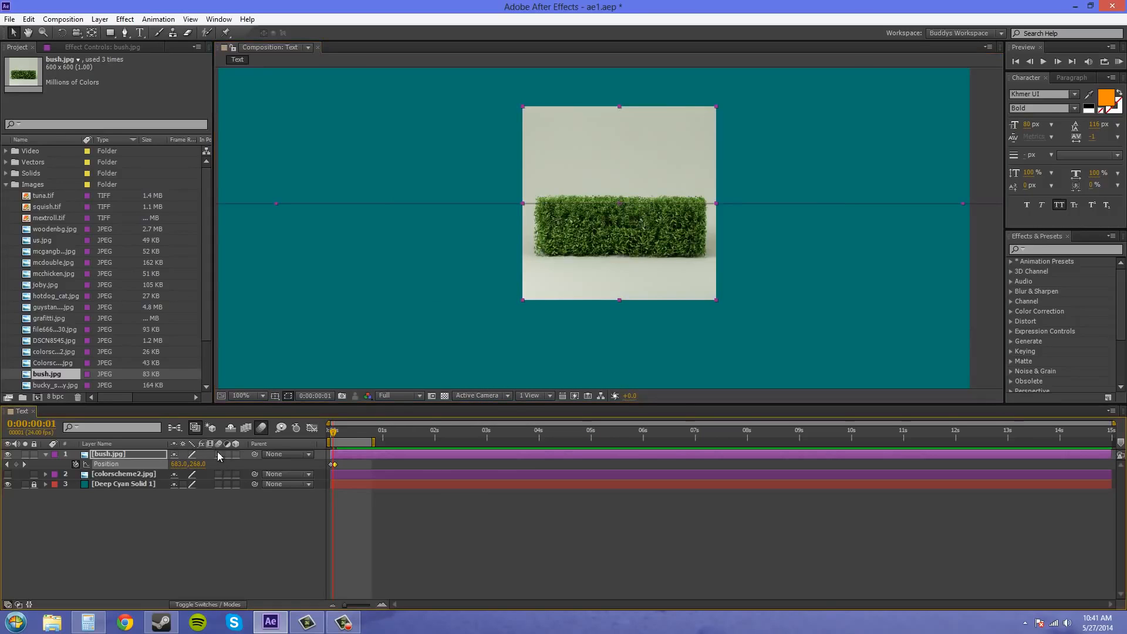
click(125, 33)
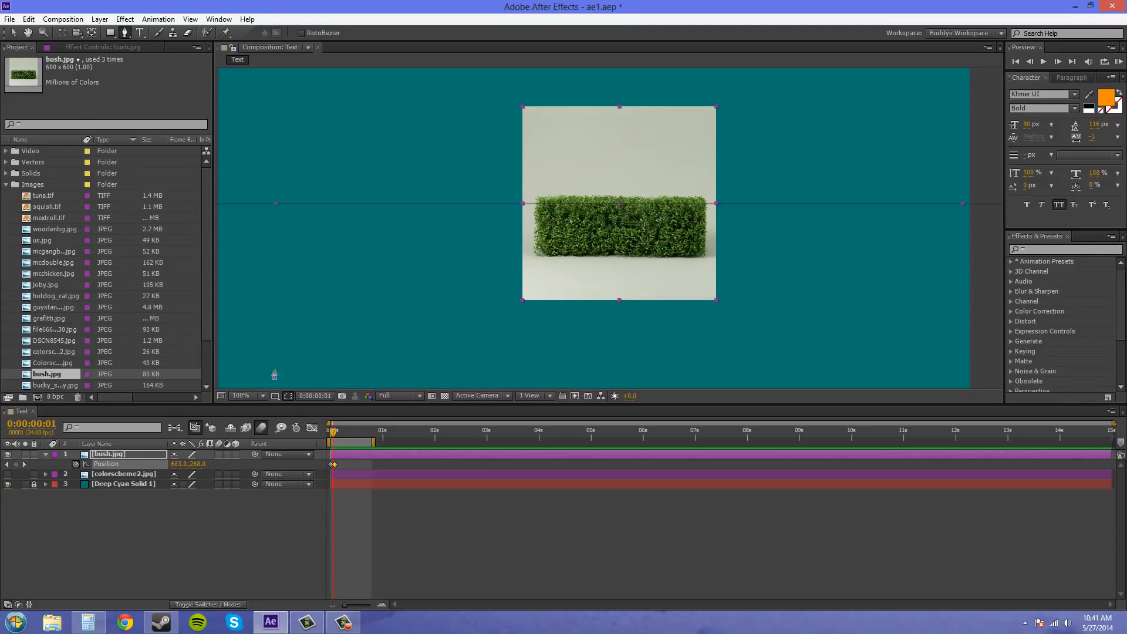
click(537, 196)
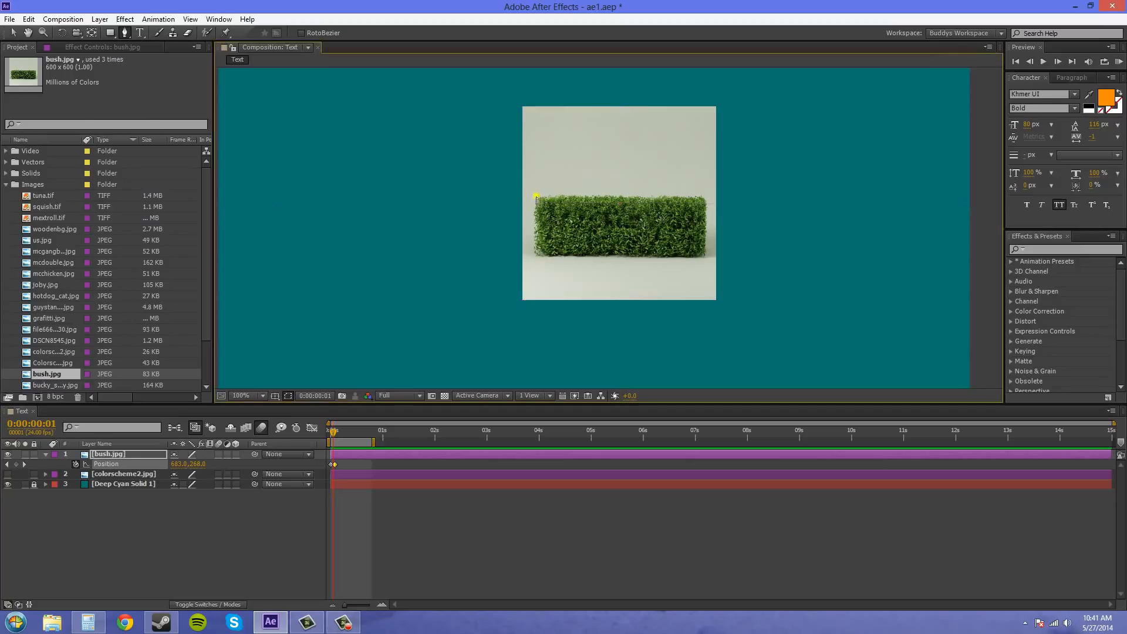
click(537, 256)
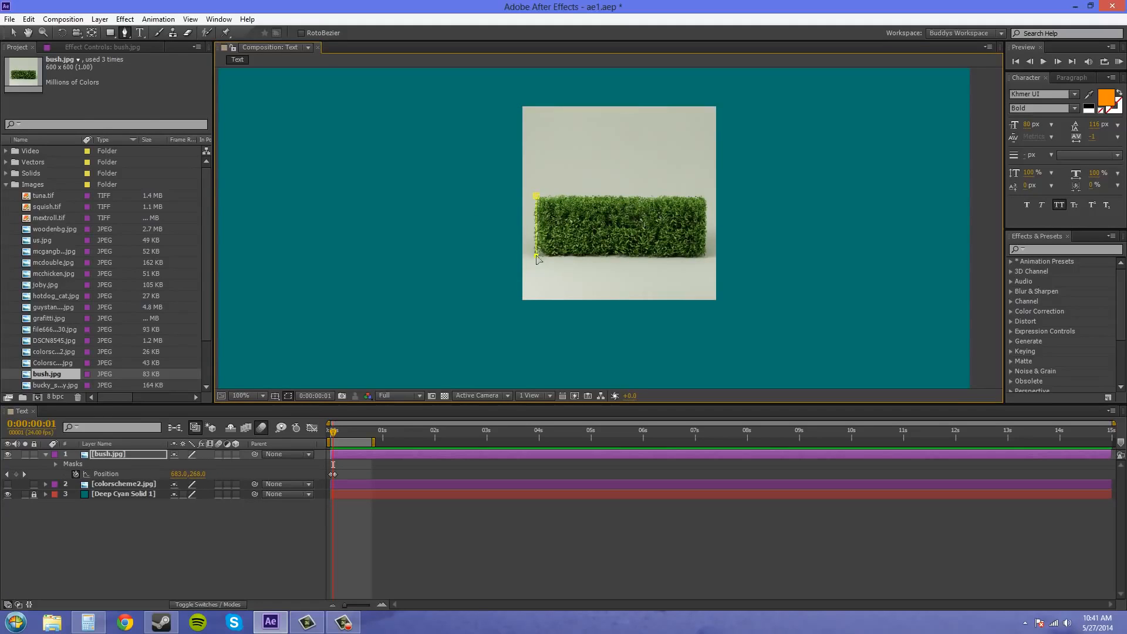
click(704, 256)
click(703, 198)
click(537, 197)
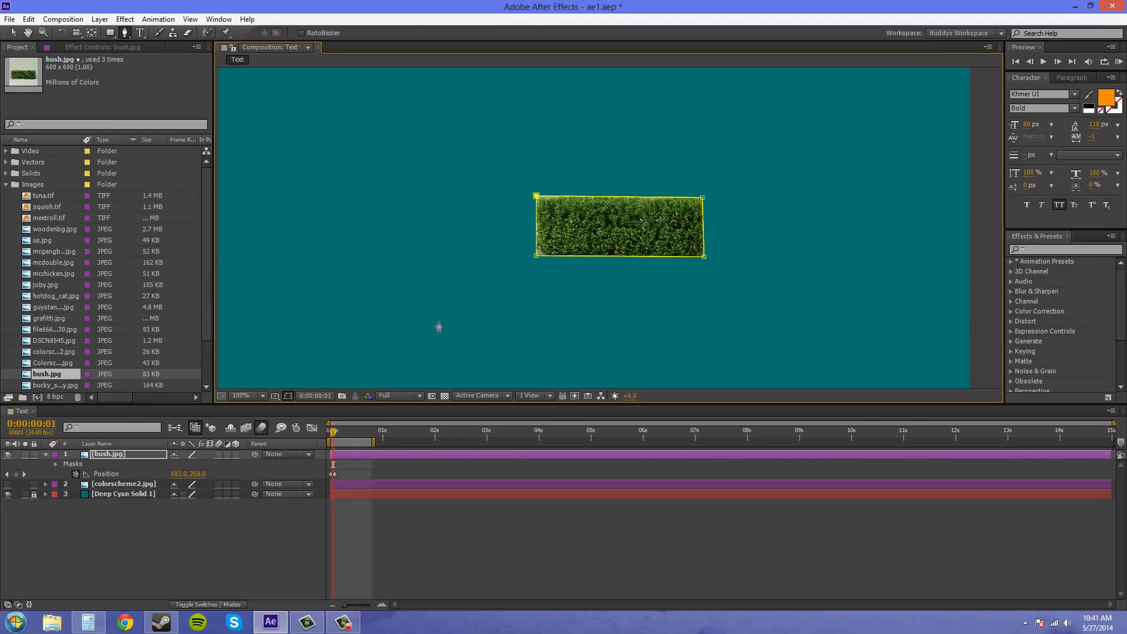
- Turn on motion blur for the bush.jpg layer and move its second Position keyframe farther from the first
click(218, 456)
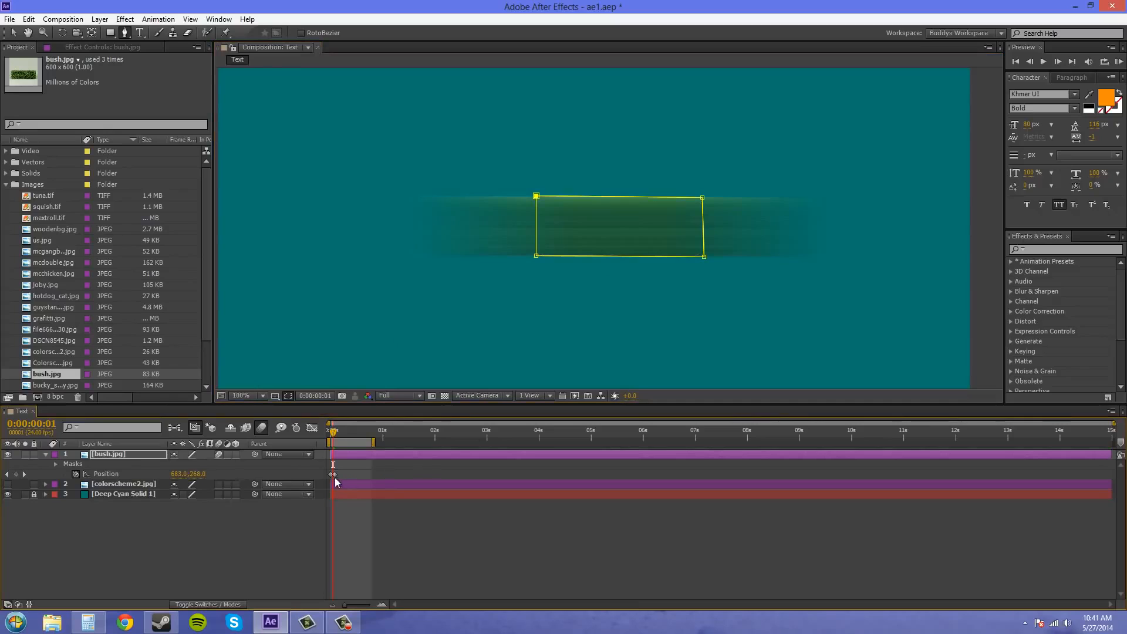
drag(333, 475, 353, 476)
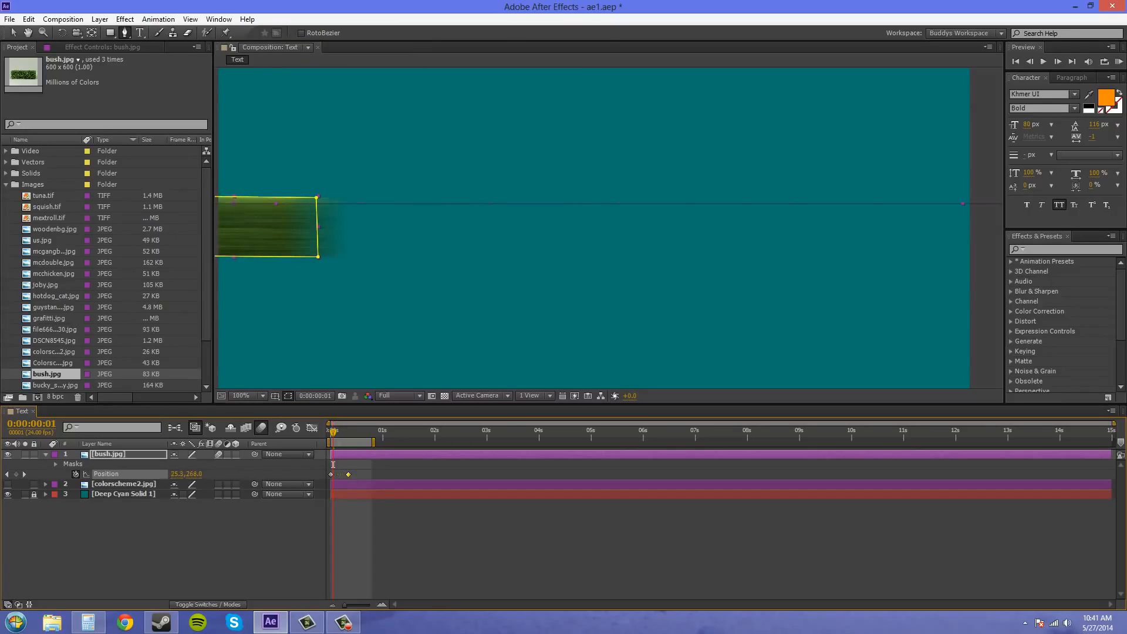
- Move the current time to 0:00:00:04, between the Position keyframes, and hide the mask outline in the composition view
click(340, 433)
click(339, 433)
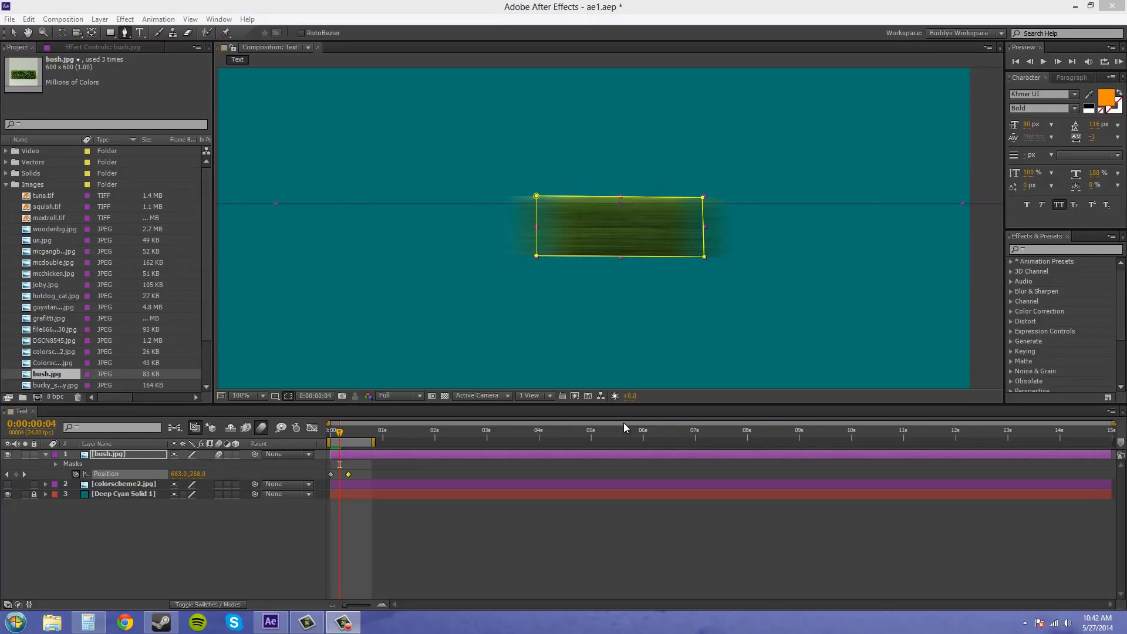
click(287, 396)
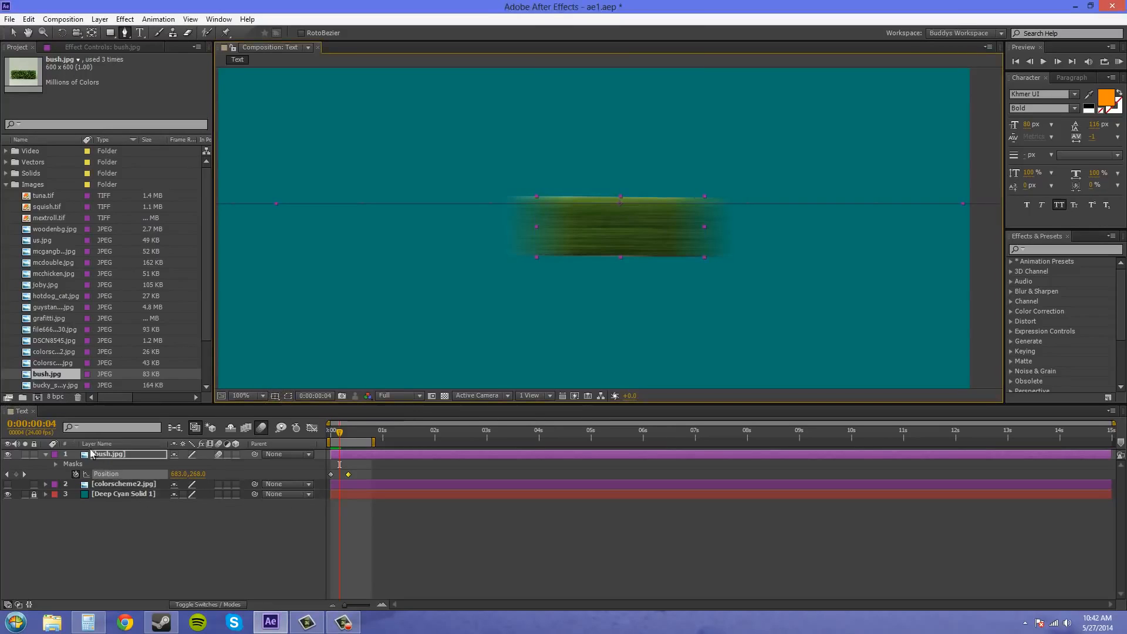
- Add the Text composition to the render queue and confirm its render settings with Motion Blur set to On for Checked Layers
click(63, 19)
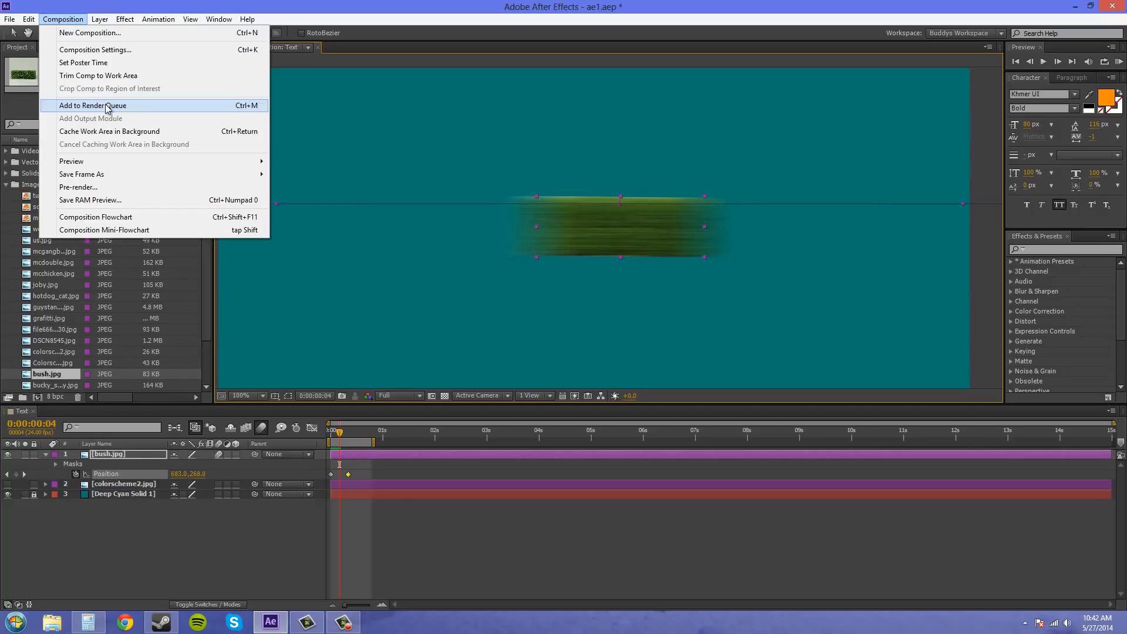
click(80, 106)
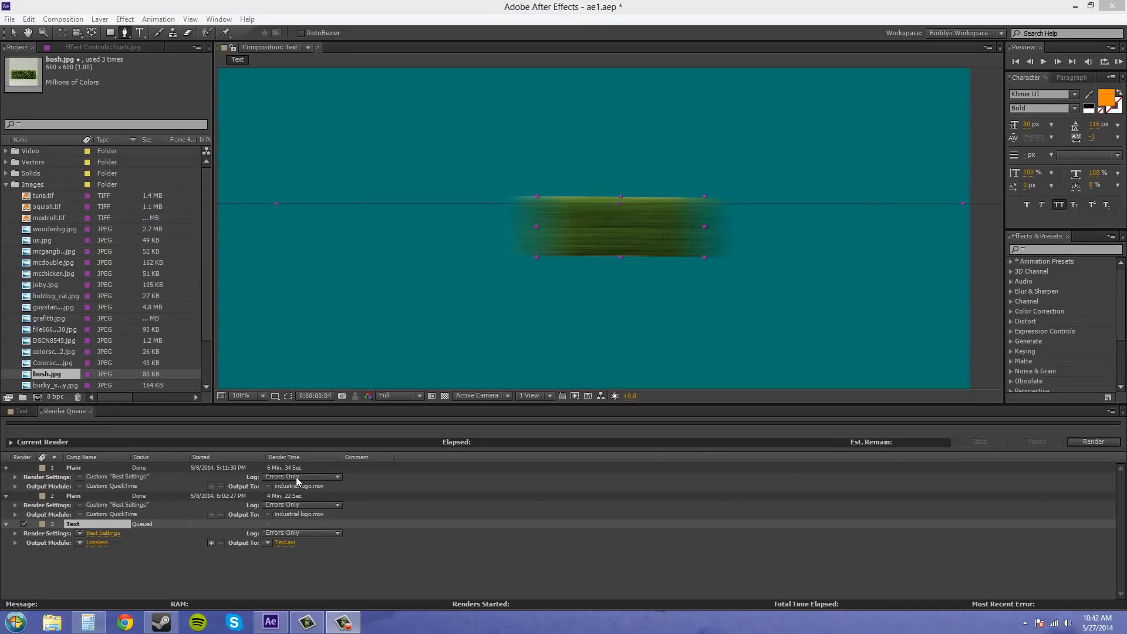
click(100, 533)
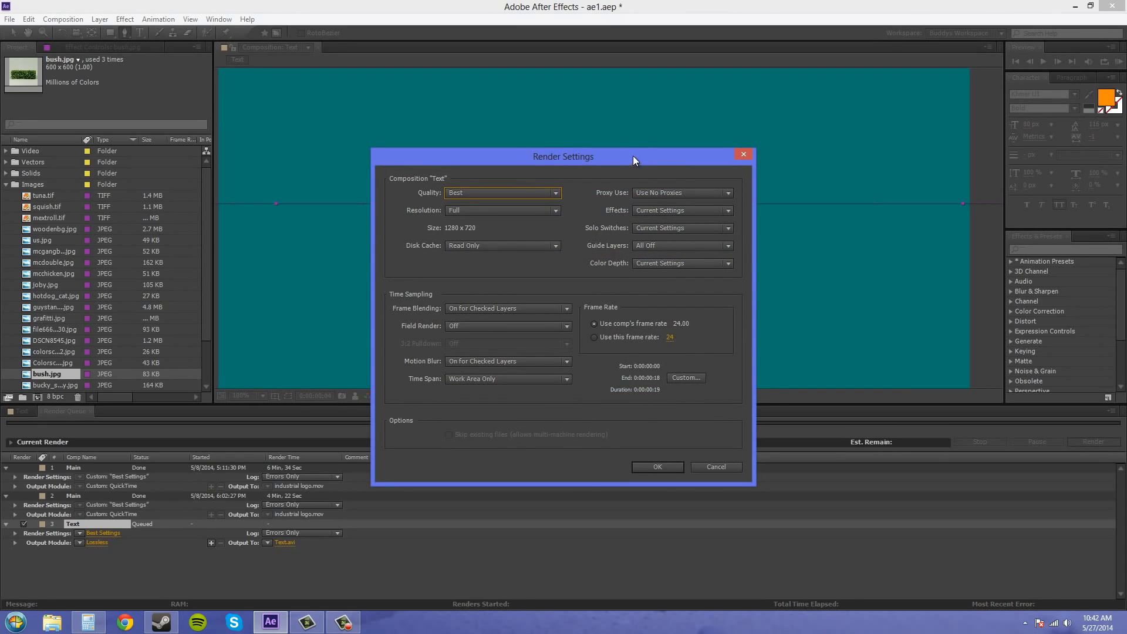
drag(633, 157, 692, 110)
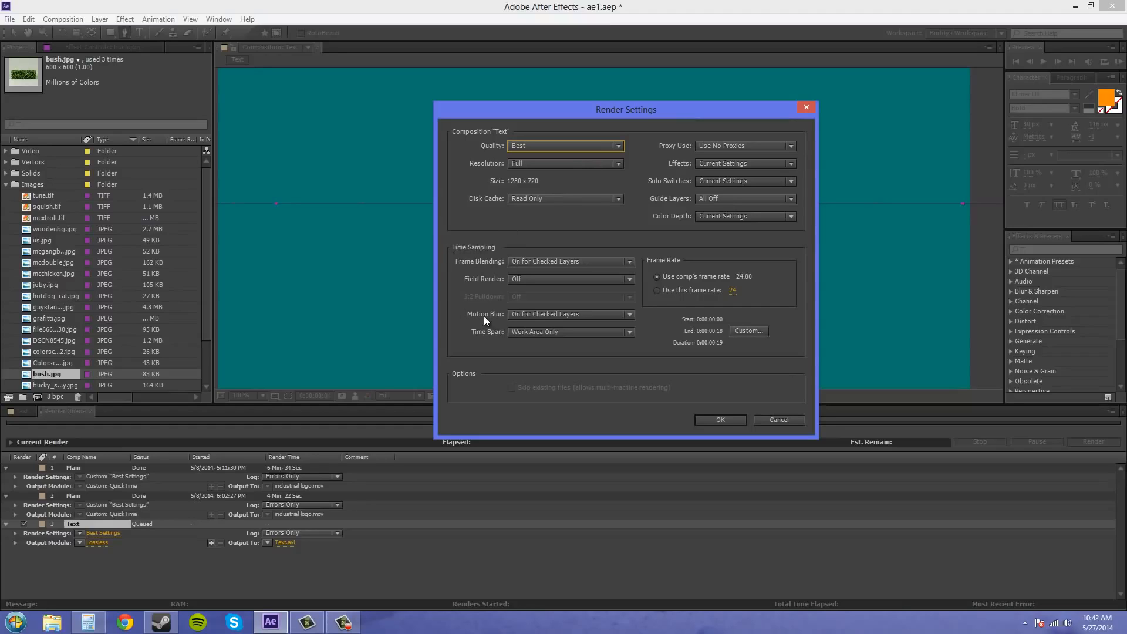
click(533, 314)
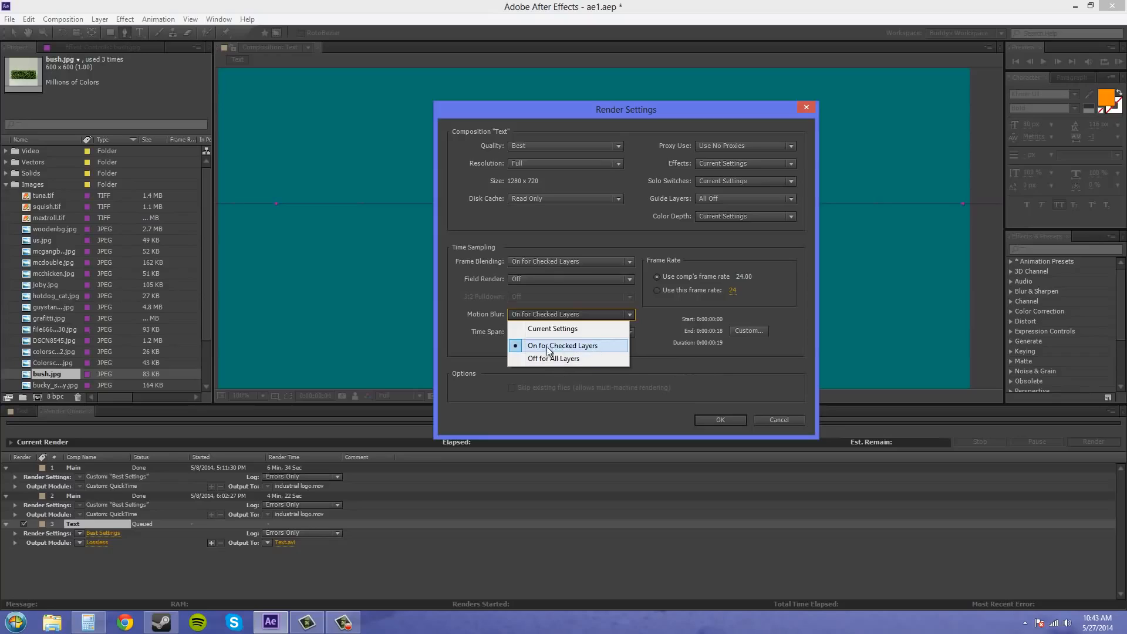
click(580, 347)
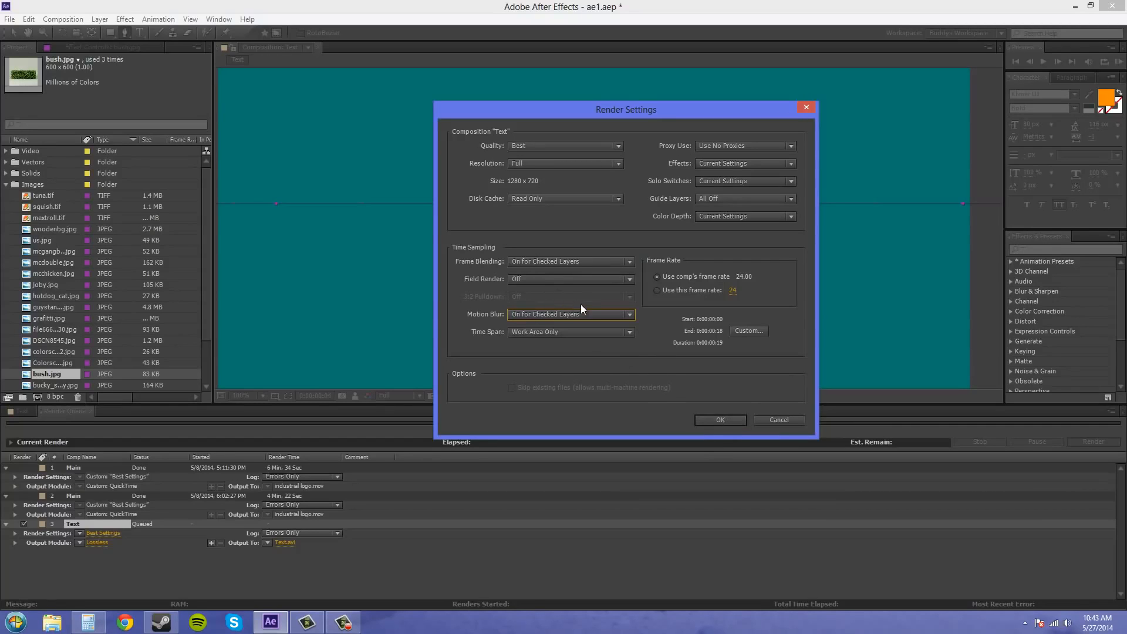
click(720, 420)
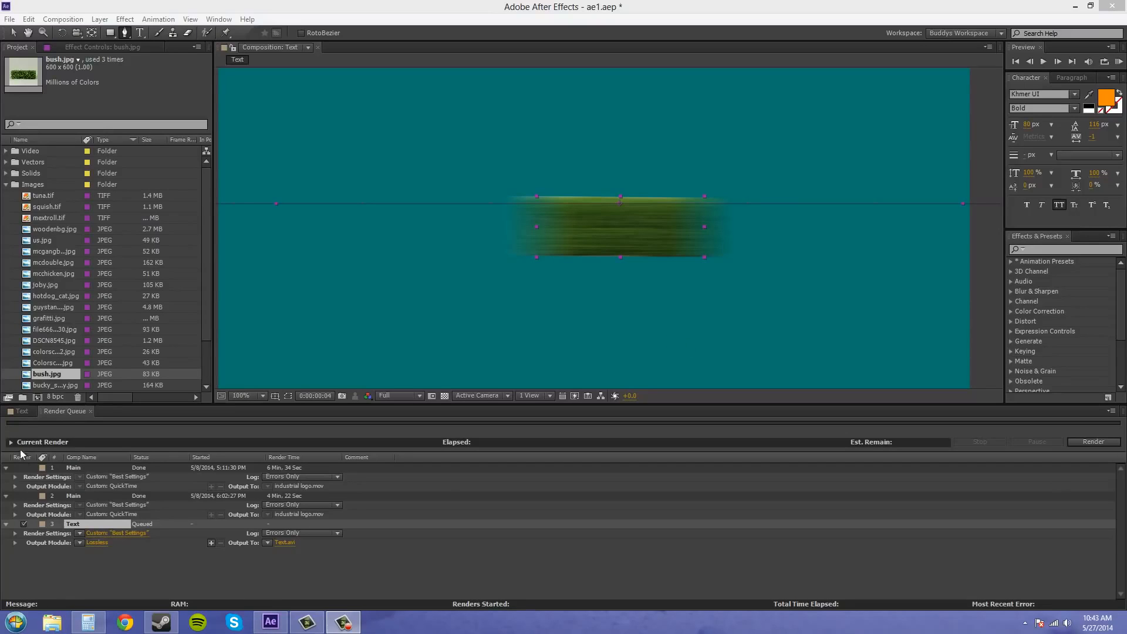
- Return to the Text composition's timeline and activate the Selection tool
click(17, 414)
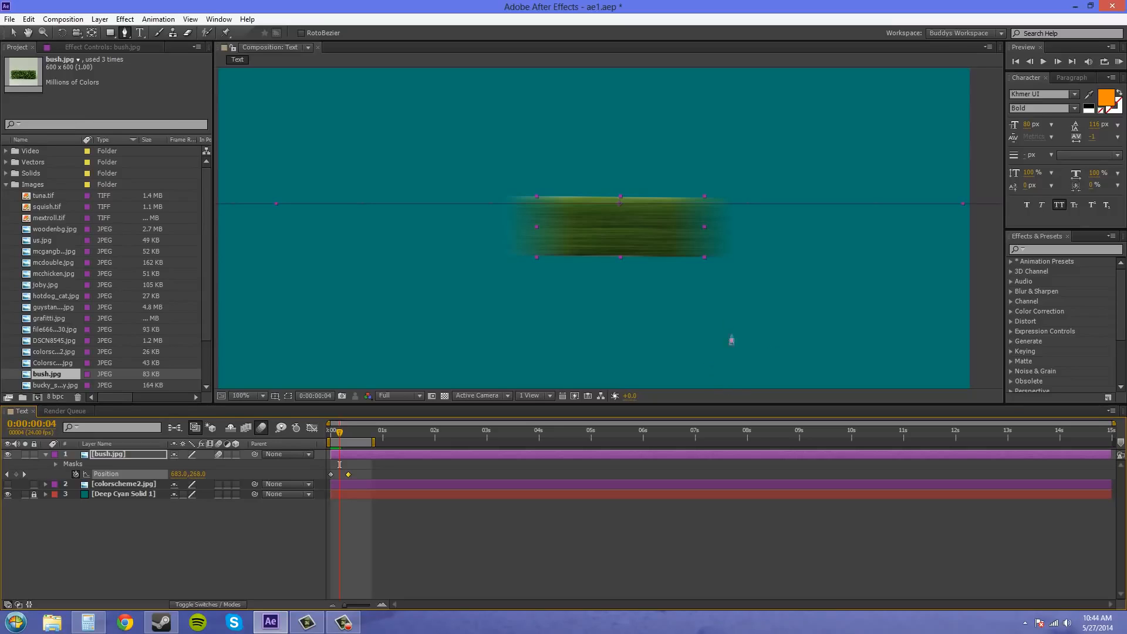
click(14, 34)
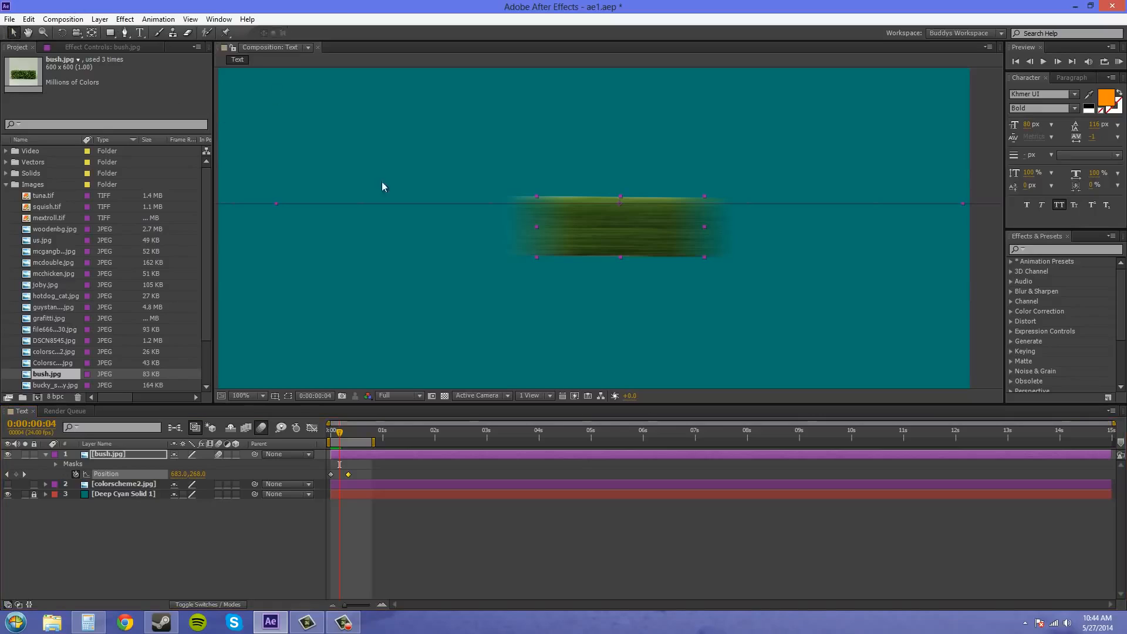